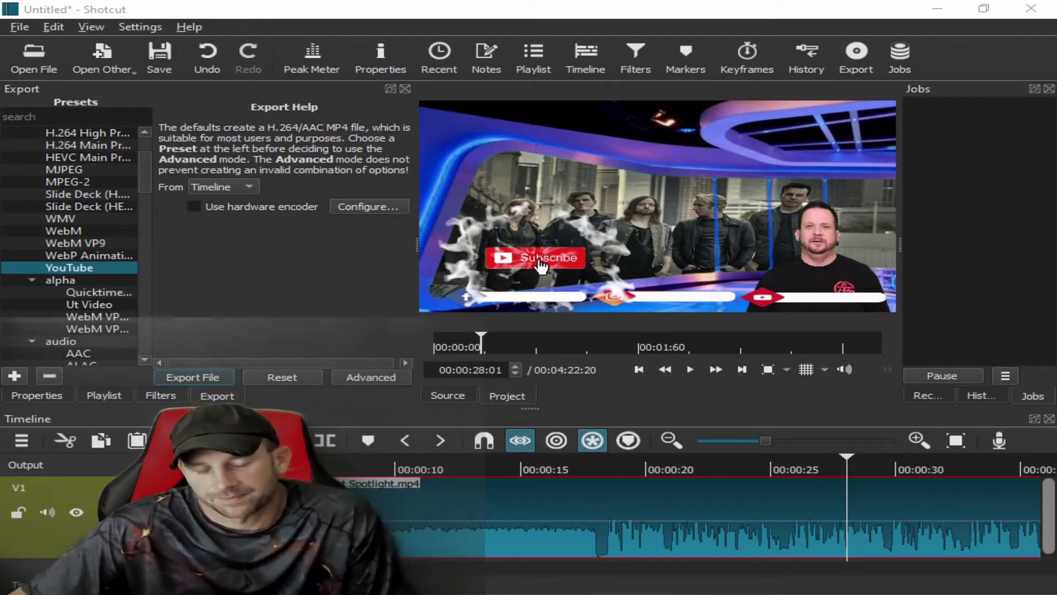
# Show the clip's Filters panel and open the available filters list
pyautogui.click(160, 396)
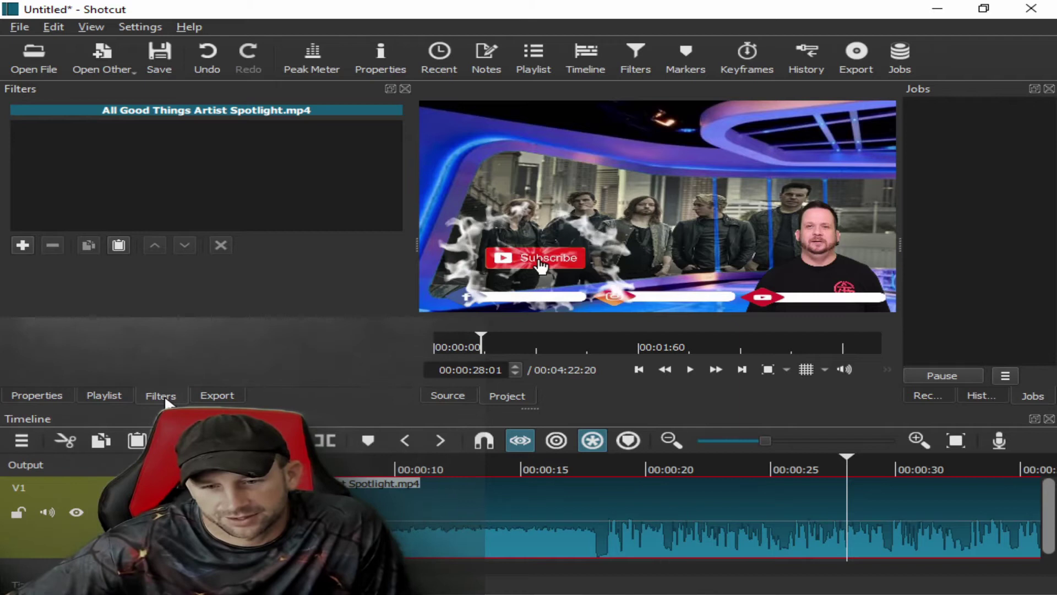
pyautogui.click(23, 245)
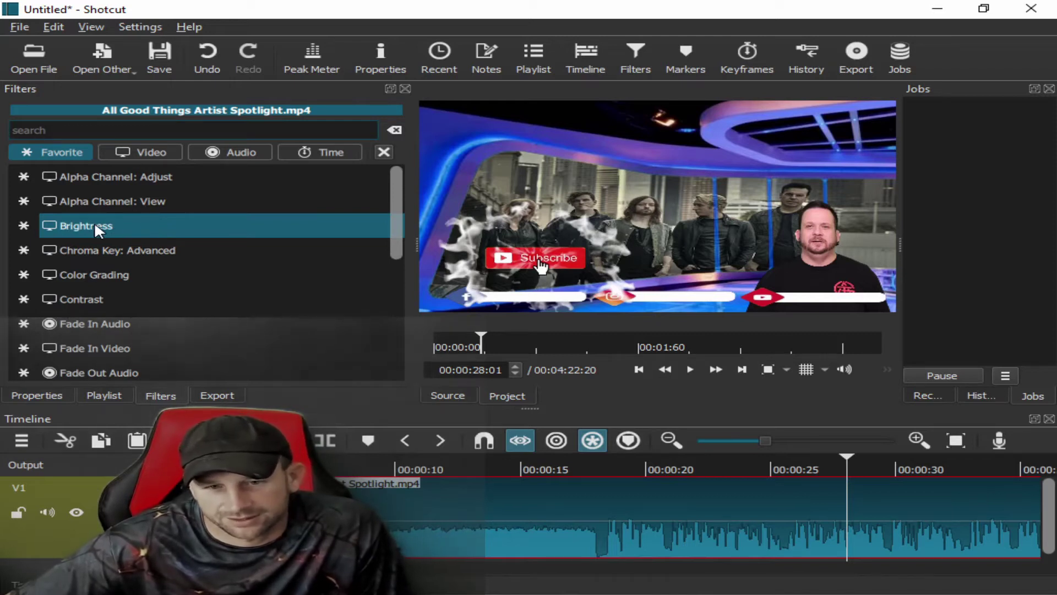
# Add a Brightness filter and lower its level to about 57.3%
pyautogui.click(113, 225)
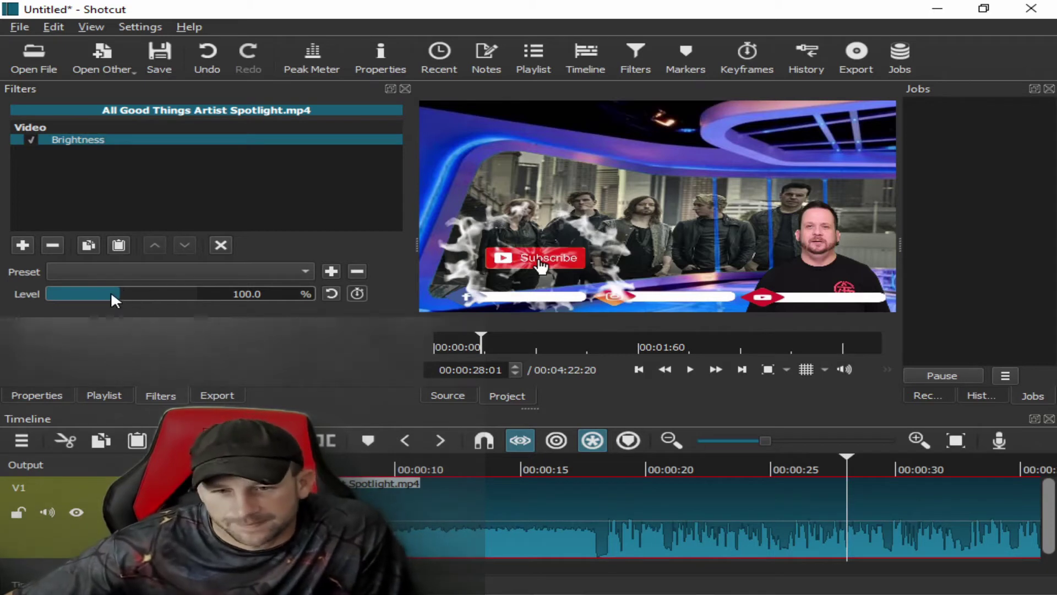
pyautogui.moveTo(119, 293)
pyautogui.mouseDown()
pyautogui.moveTo(193, 302)
pyautogui.moveTo(90, 296)
pyautogui.mouseUp()
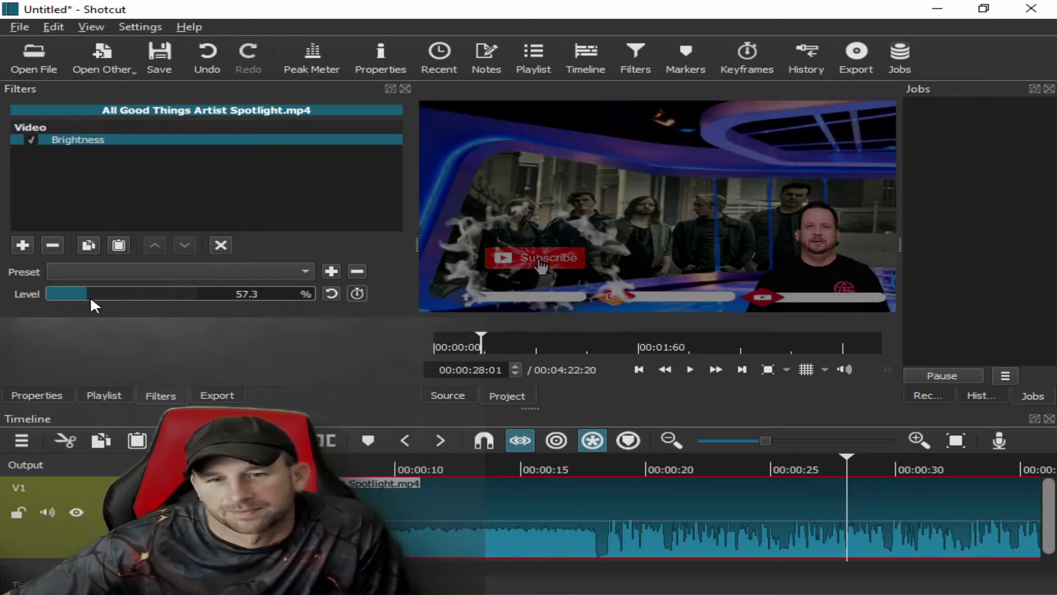
# Add a White Balance filter and raise colour temperature to about 11,098 degrees
pyautogui.click(25, 241)
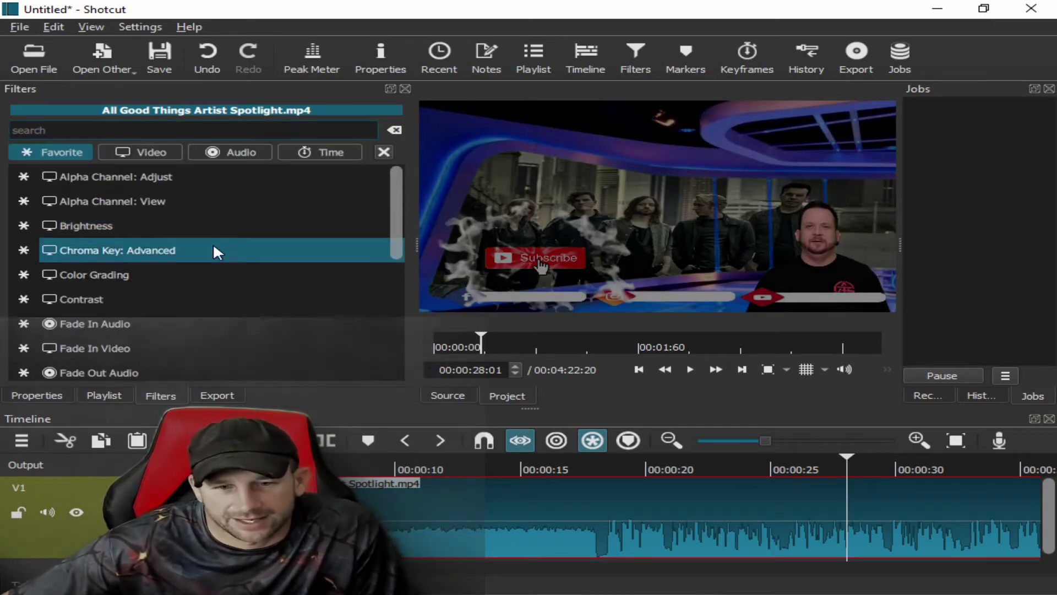
pyautogui.scroll(-1, 227, 256)
pyautogui.scroll(-3, 247, 271)
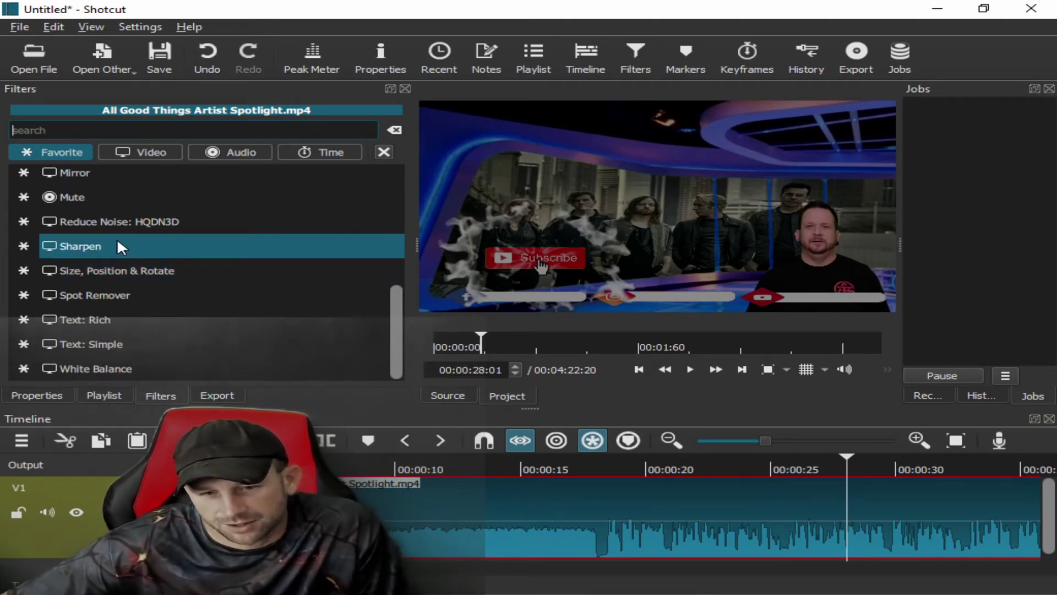
pyautogui.click(133, 369)
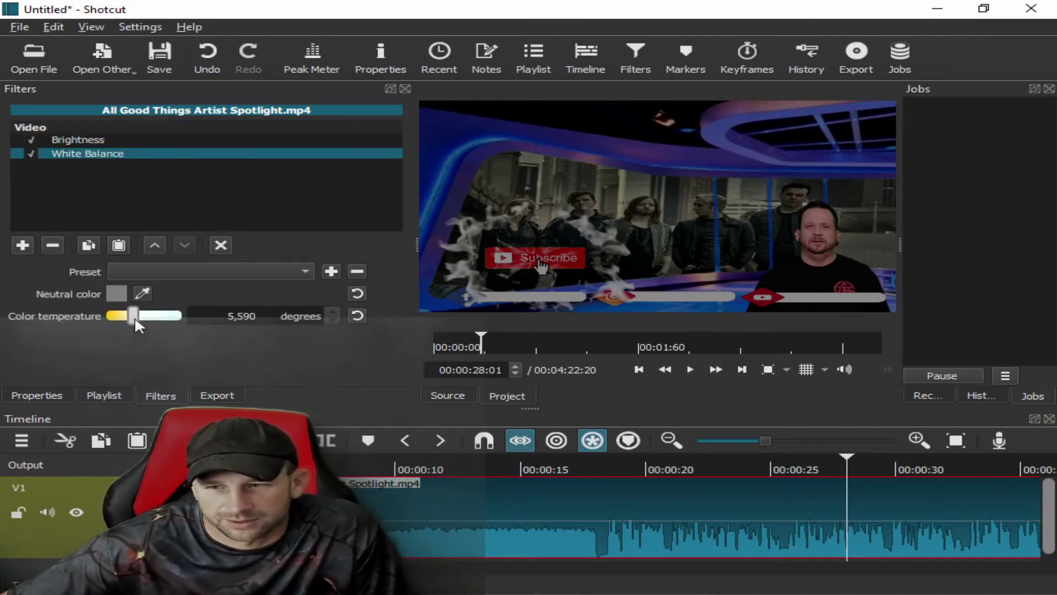
pyautogui.moveTo(135, 316)
pyautogui.mouseDown()
pyautogui.moveTo(165, 318)
pyautogui.moveTo(122, 325)
pyautogui.moveTo(157, 335)
pyautogui.moveTo(158, 322)
pyautogui.mouseUp()
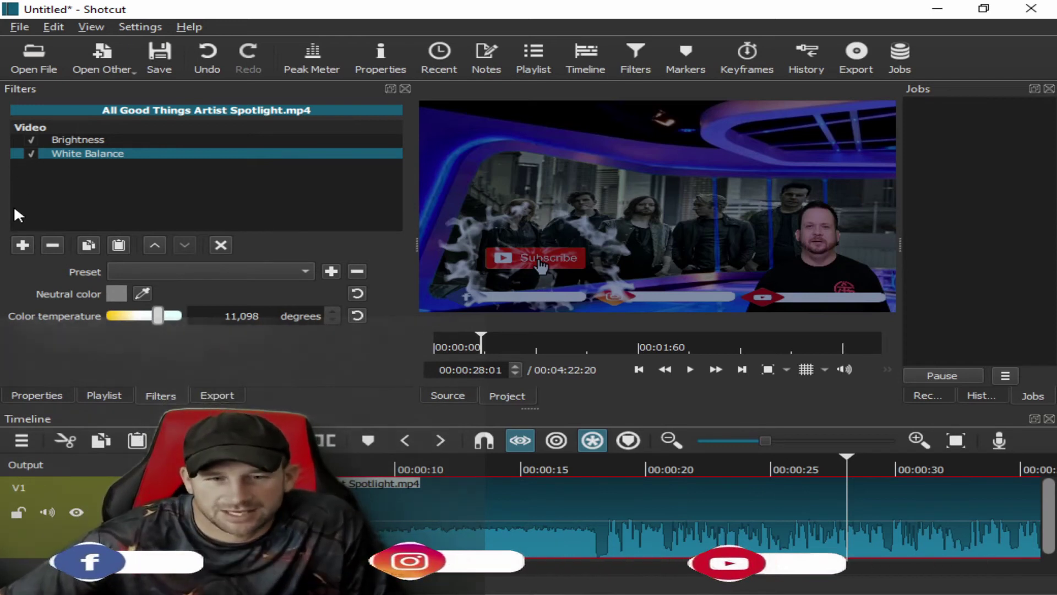
# Reopen the available filters list for the clip
pyautogui.click(22, 244)
pyautogui.scroll(-1, 91, 290)
pyautogui.scroll(-2, 89, 320)
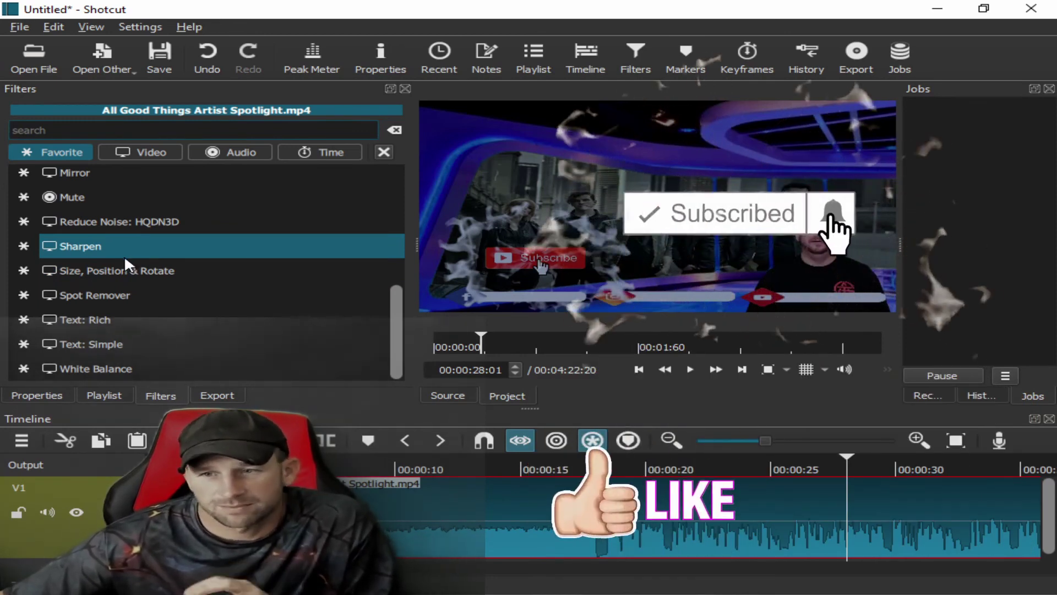
pyautogui.scroll(1, 313, 173)
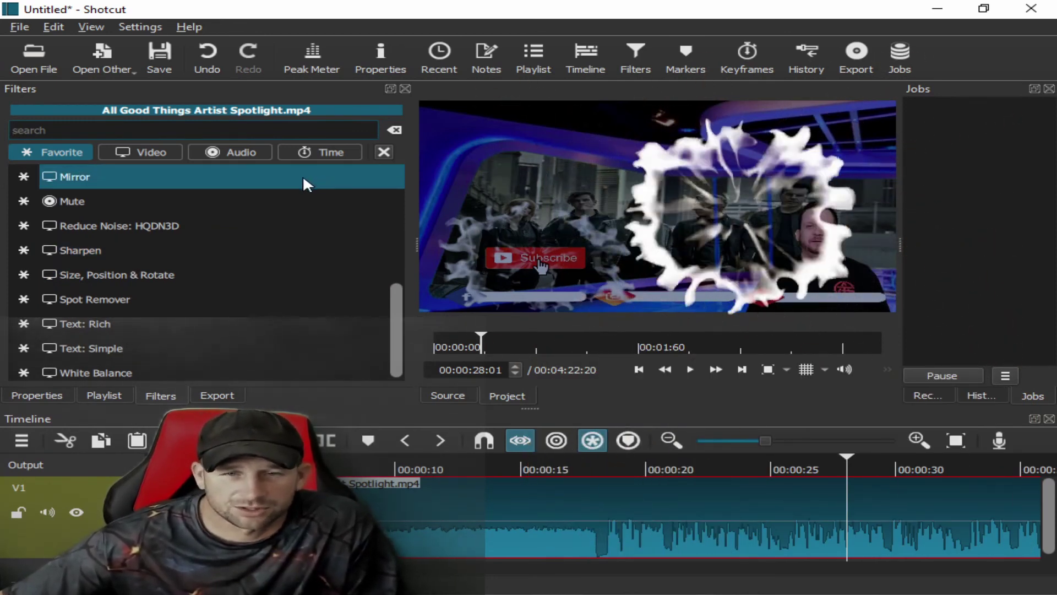